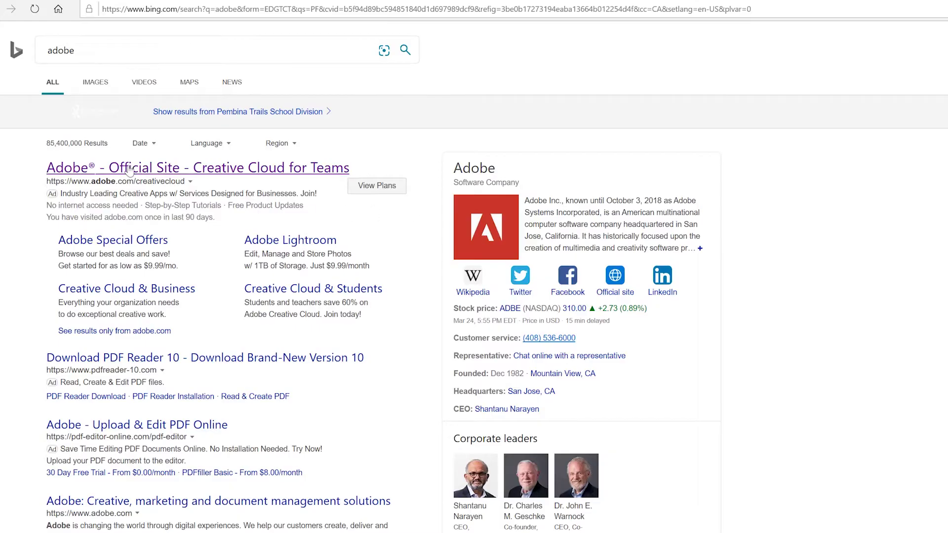
Open the Adobe Creative Cloud for Teams result from Bing and start signing in.
{"action": "left_click", "coordinate": [160, 168]}
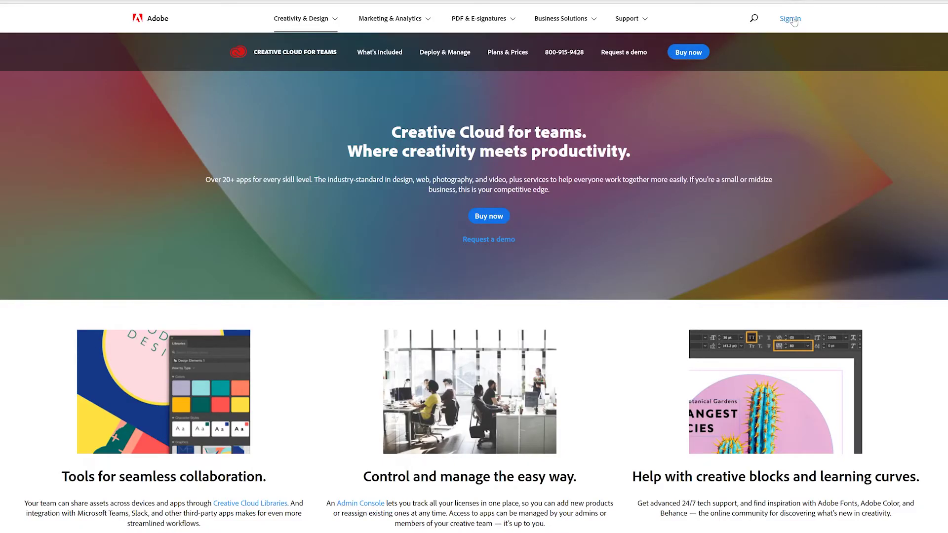
{"action": "left_click", "coordinate": [790, 19]}
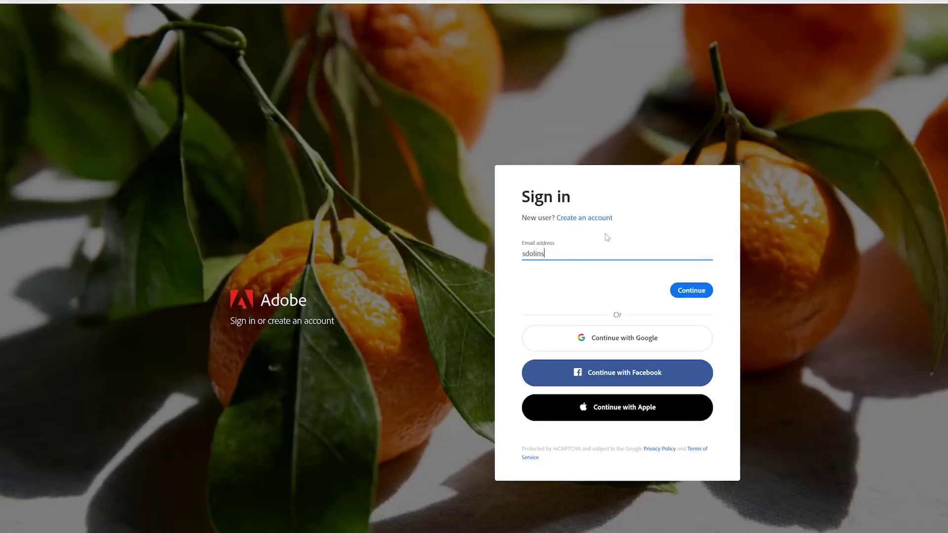
{"action": "type", "text": "@pembinatrails.ca"}
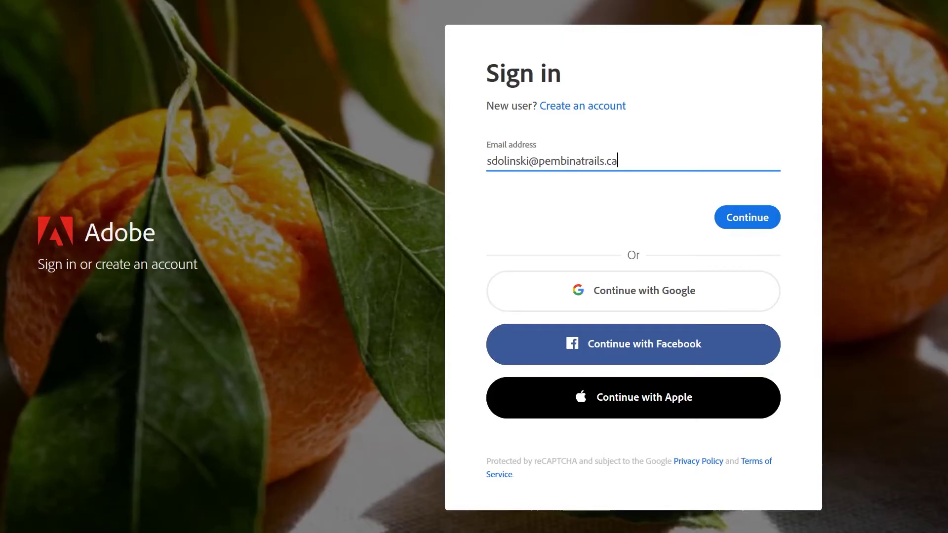
Correct the partly typed school division email address and submit it.
{"action": "key", "text": "ctrl+Left"}
{"action": "type", "text": "s"}
{"action": "type", "text": "mail."}
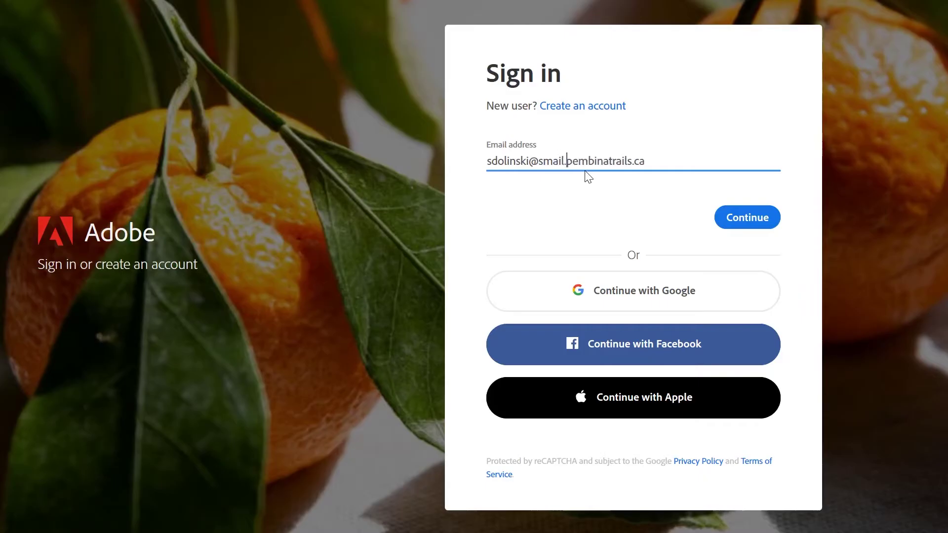
{"action": "key", "text": "BackSpace"}
{"action": "key", "text": "BackSpace"}
{"action": "key", "text": "BackSpace"}
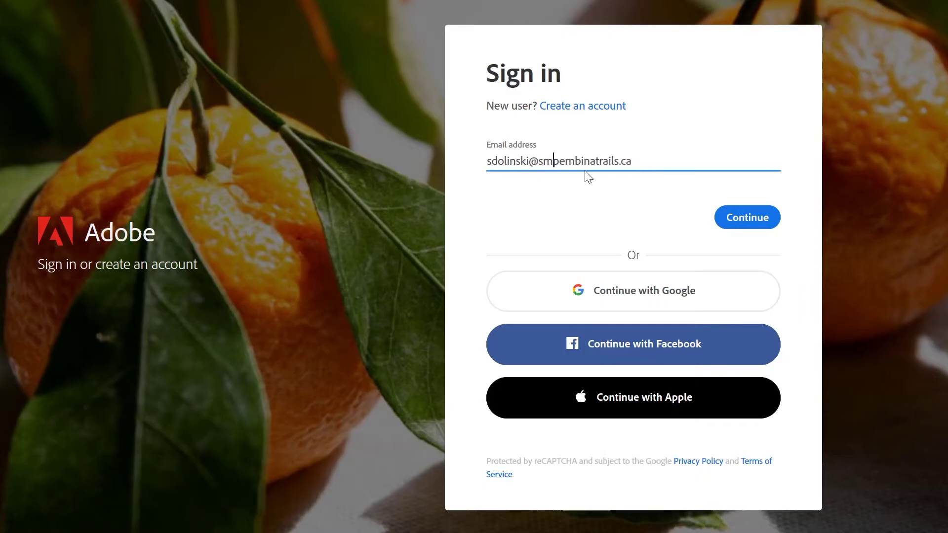
{"action": "key", "text": "BackSpace"}
{"action": "key", "text": "BackSpace"}
{"action": "key", "text": "BackSpace"}
{"action": "key", "text": "Return"}
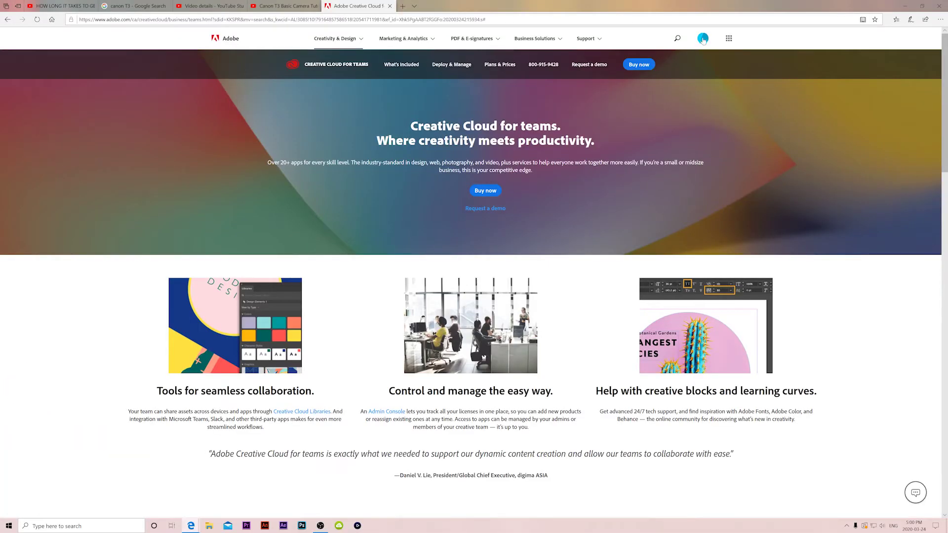
Check the signed-in account, then reach the Creative Cloud web Home via the apps grid.
{"action": "left_click", "coordinate": [704, 39]}
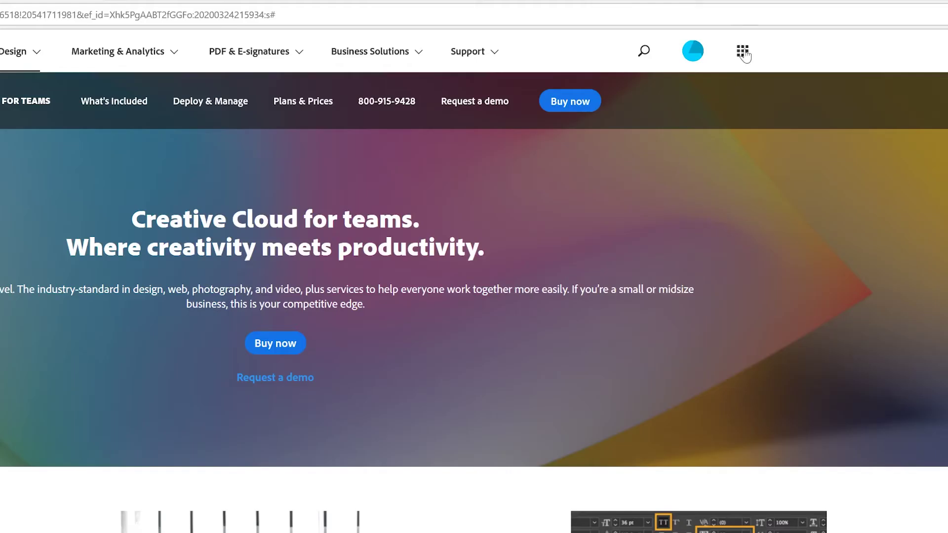
{"action": "left_click", "coordinate": [744, 52]}
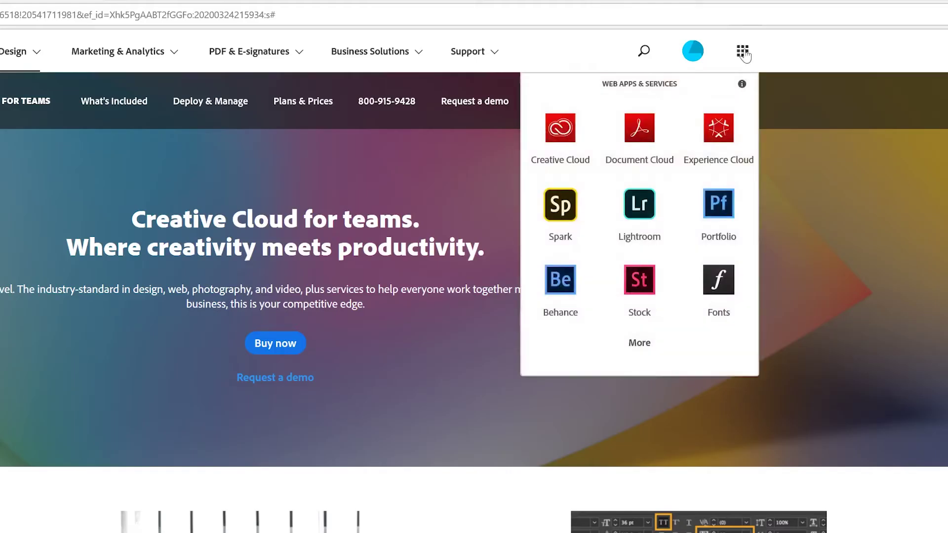
{"action": "left_click", "coordinate": [553, 131]}
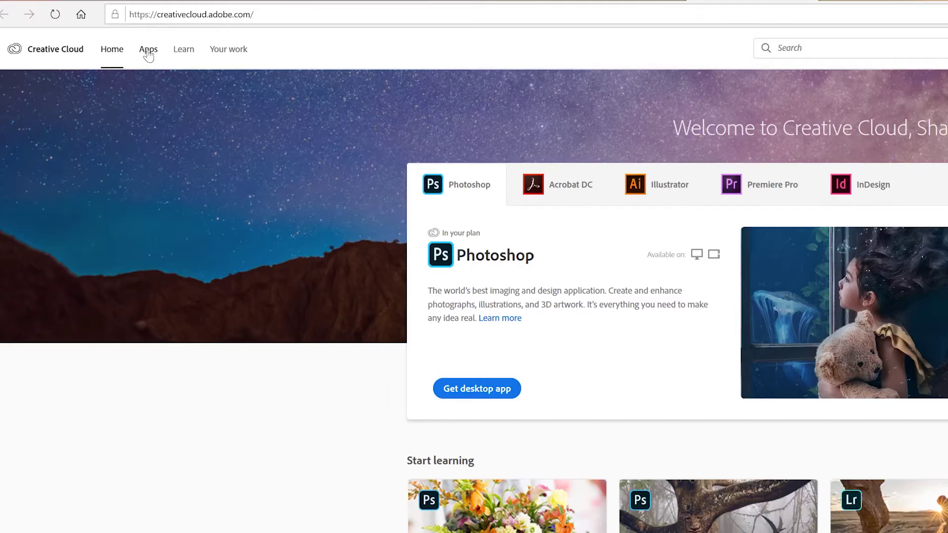
{"action": "left_click", "coordinate": [147, 51]}
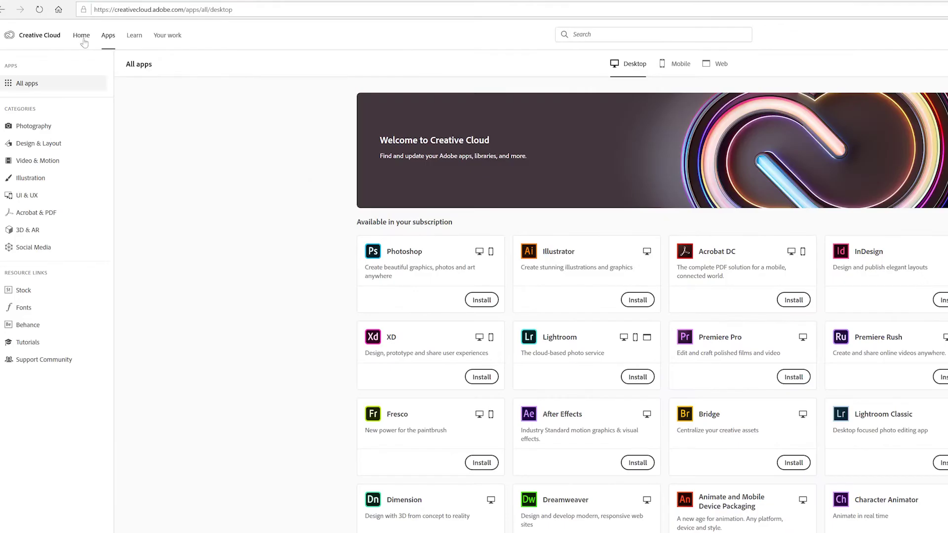
{"action": "left_click", "coordinate": [80, 36]}
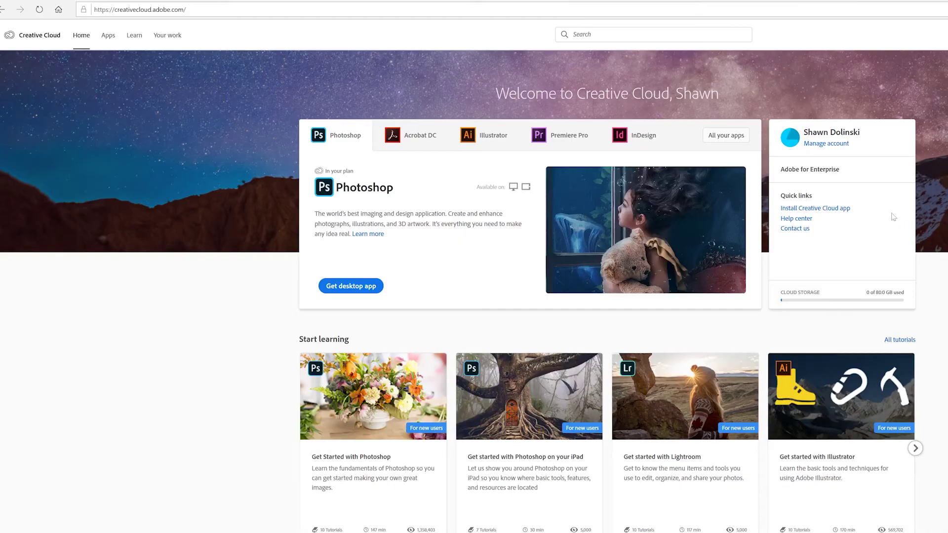
Download the Creative Cloud desktop installer using Save as on the download bar.
{"action": "left_click", "coordinate": [834, 211]}
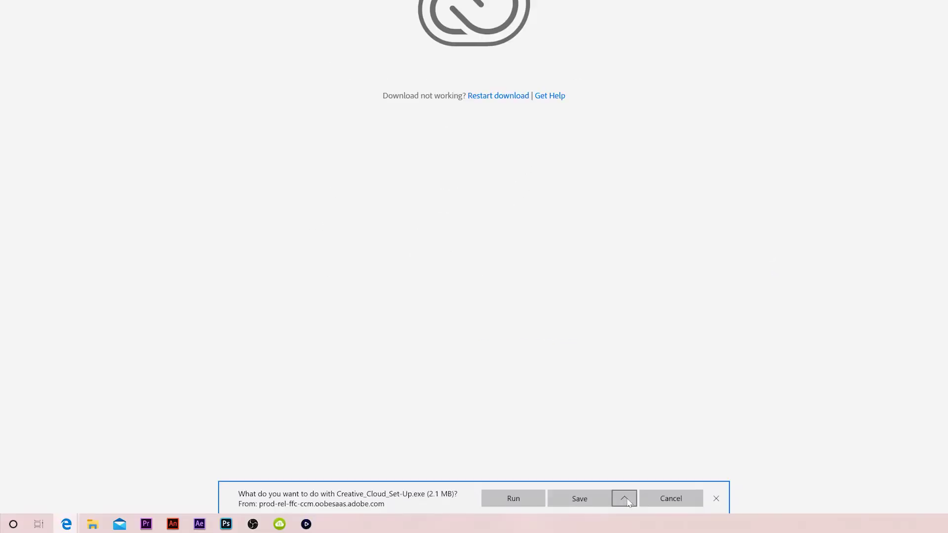
{"action": "left_click", "coordinate": [625, 498]}
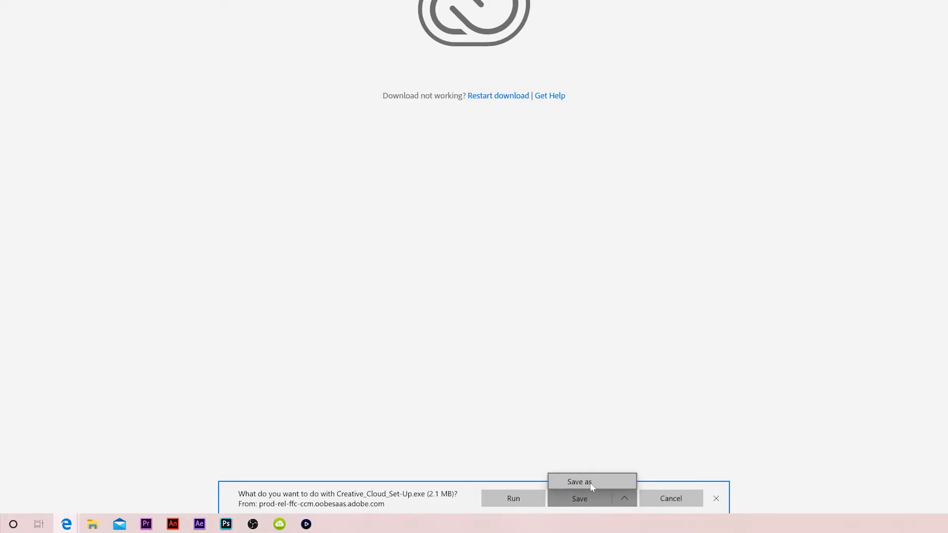
{"action": "left_click", "coordinate": [622, 499]}
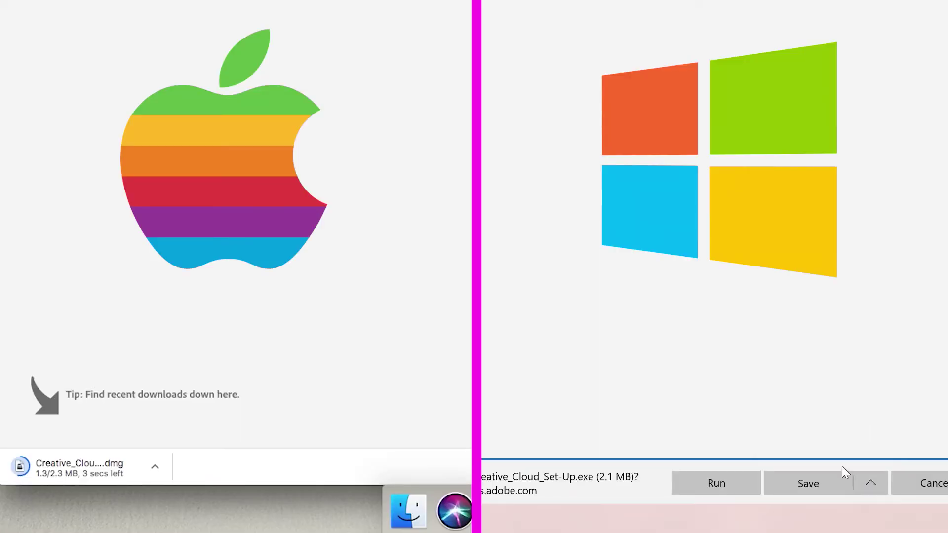
{"action": "left_click", "coordinate": [870, 484]}
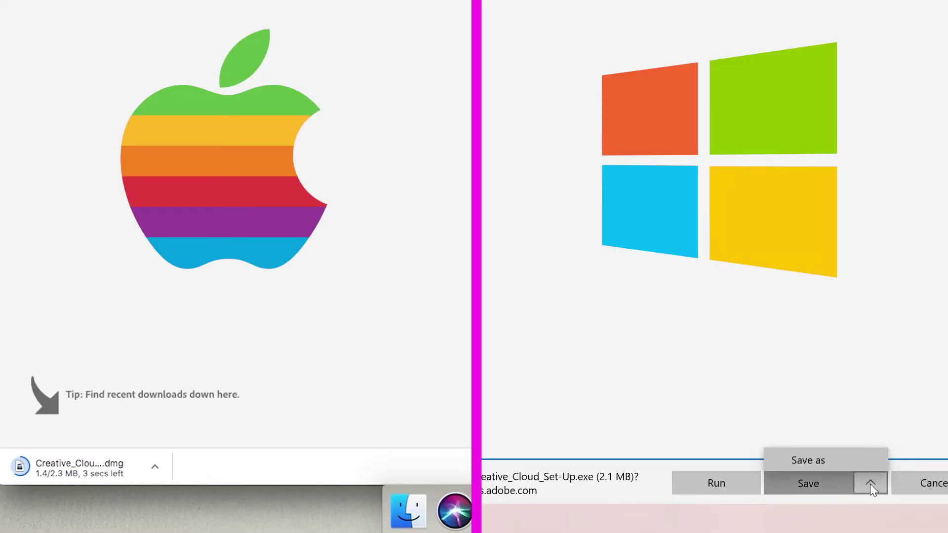
{"action": "left_click", "coordinate": [833, 464]}
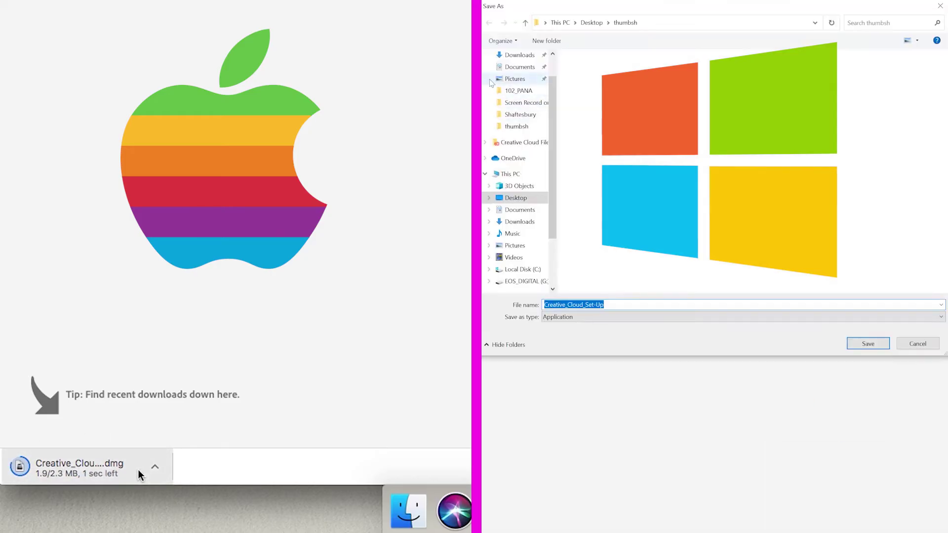
Open the downloaded installer disk image and launch Creative Cloud Installer.
{"action": "left_click", "coordinate": [155, 468]}
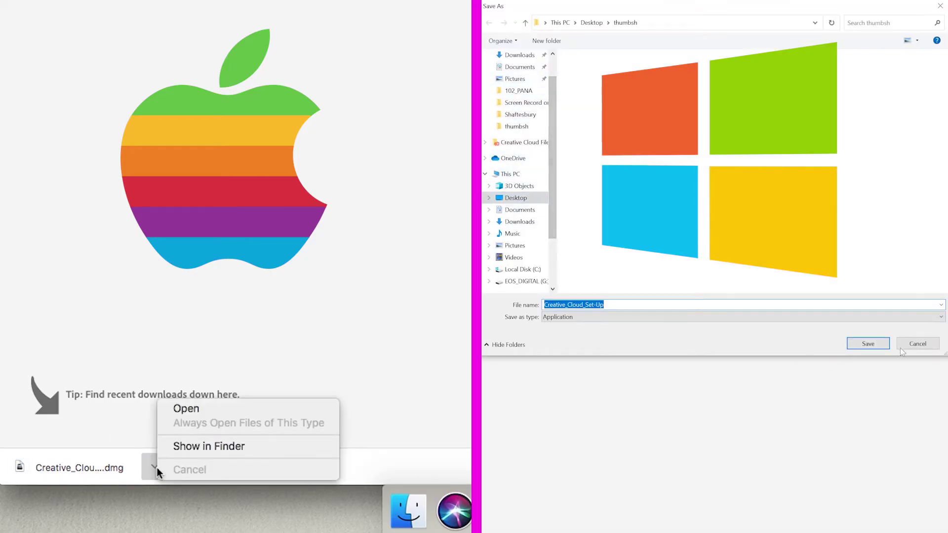
{"action": "left_click", "coordinate": [190, 412]}
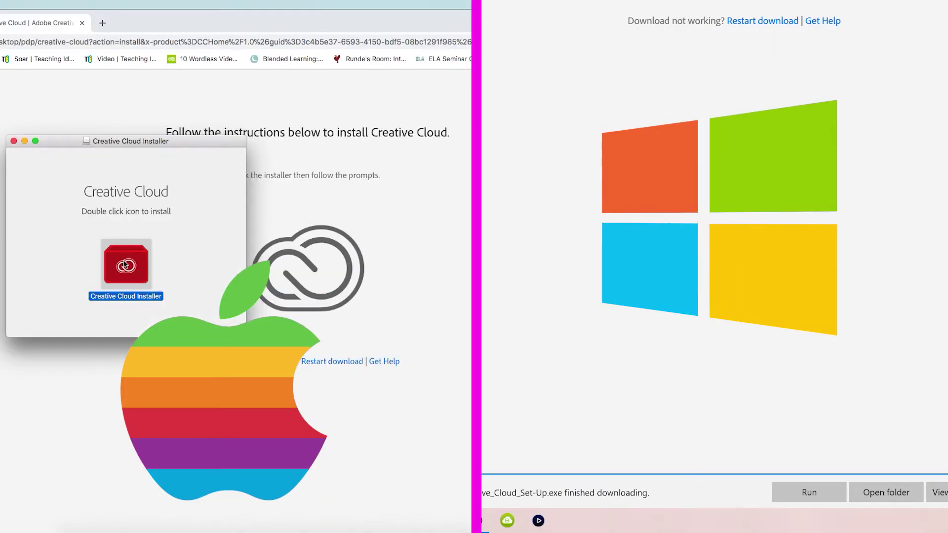
{"action": "double_click", "coordinate": [126, 265]}
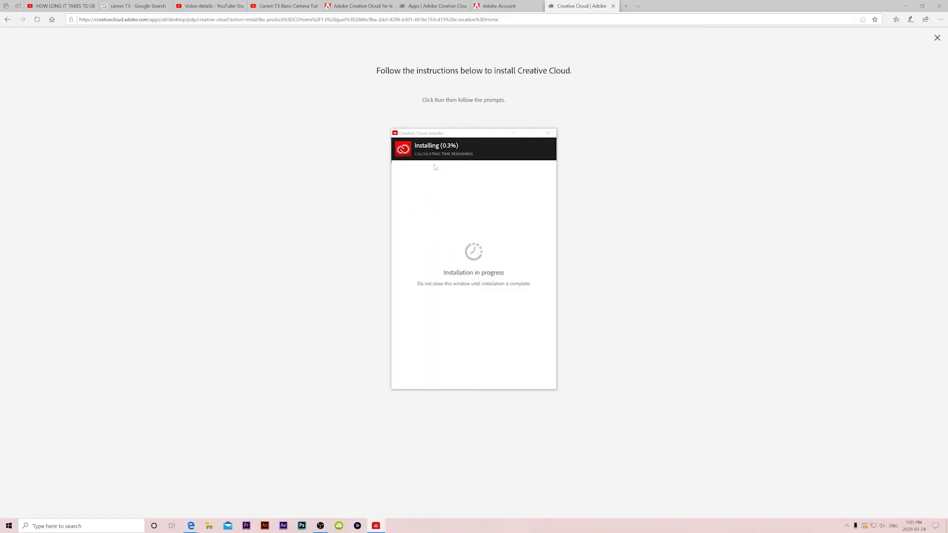
Close the running Creative Cloud installer and confirm Quit.
{"action": "left_click", "coordinate": [548, 135]}
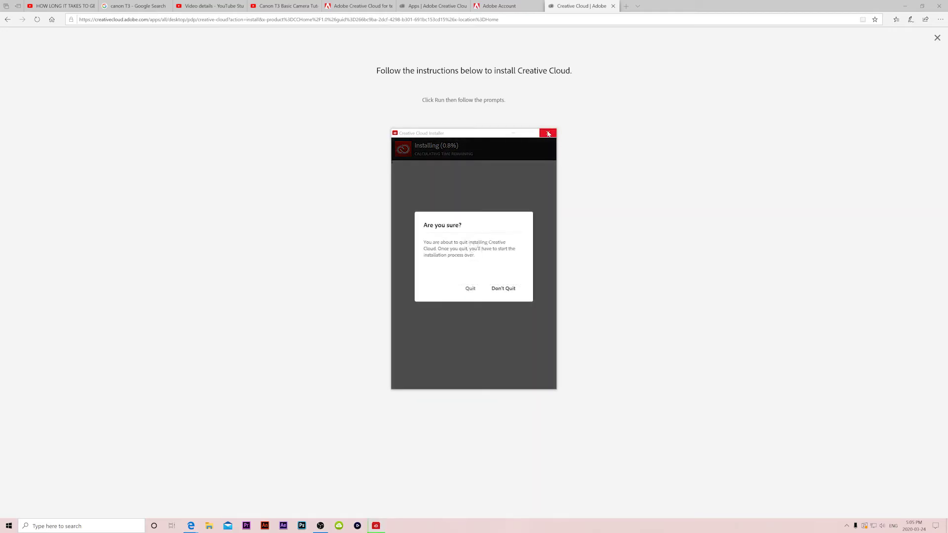
{"action": "left_click", "coordinate": [471, 288]}
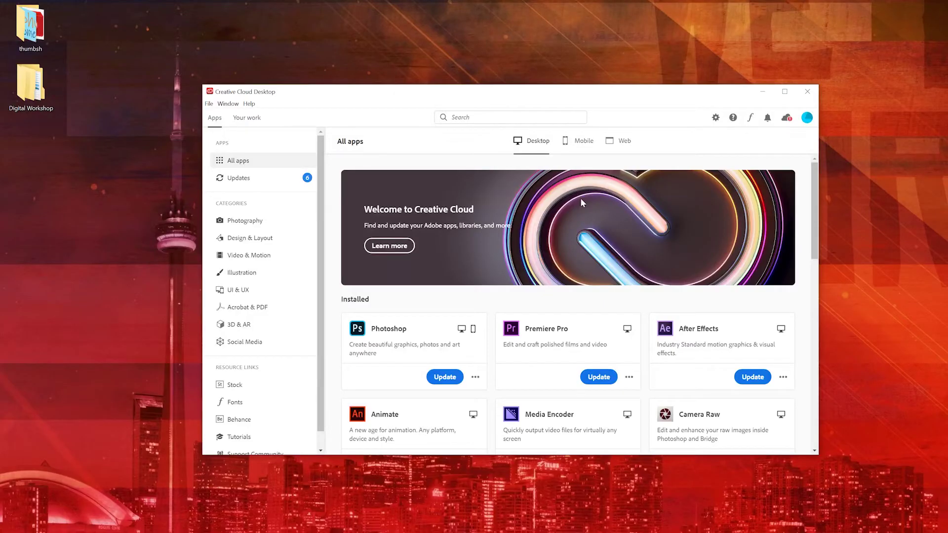
Move the Creative Cloud window up-left and enlarge it to show four app columns.
{"action": "left_click_drag", "start_coordinate": [556, 97], "coordinate": [416, 35]}
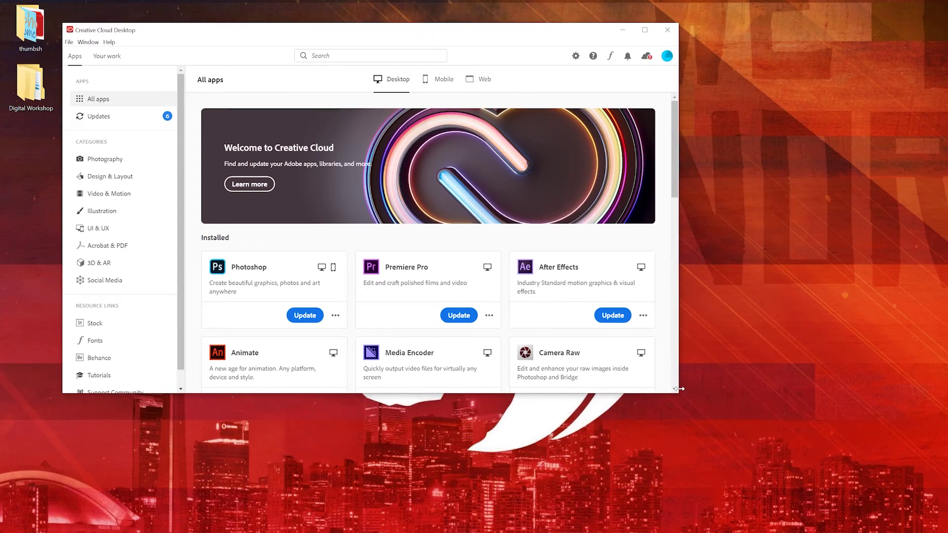
{"action": "left_click_drag", "start_coordinate": [679, 396], "coordinate": [885, 509]}
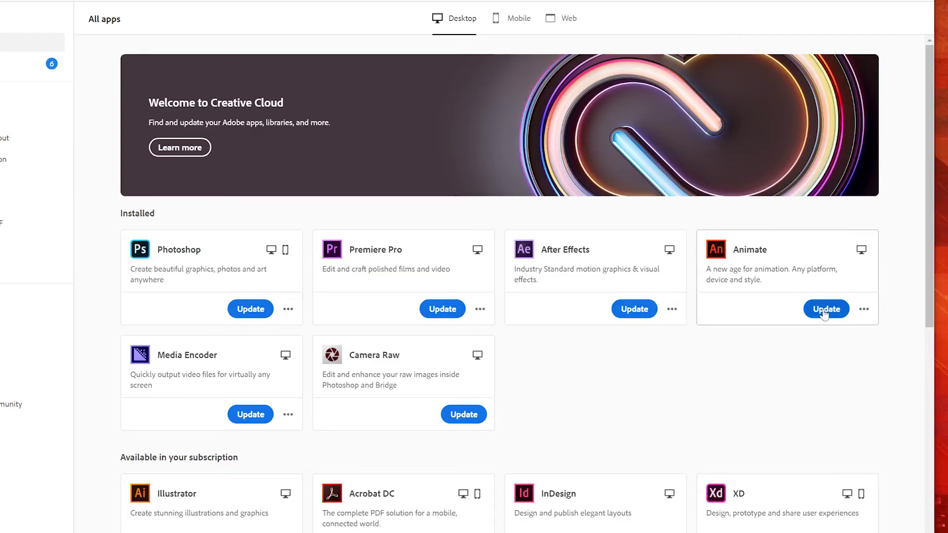
{"action": "scroll", "coordinate": [292, 301], "scroll_direction": "down", "scroll_amount": 4}
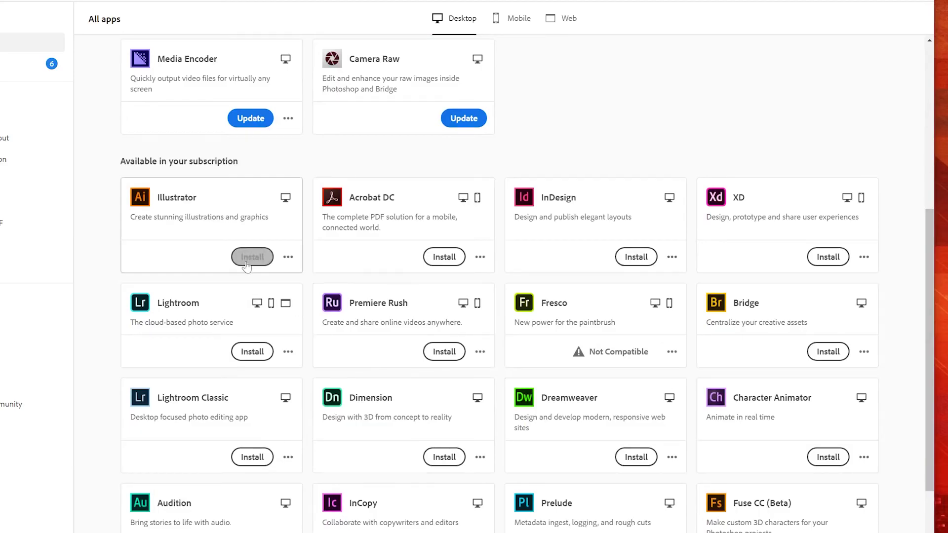
Install and open Lightroom, then drag its desktop shortcut to the taskbar.
{"action": "left_click", "coordinate": [251, 353]}
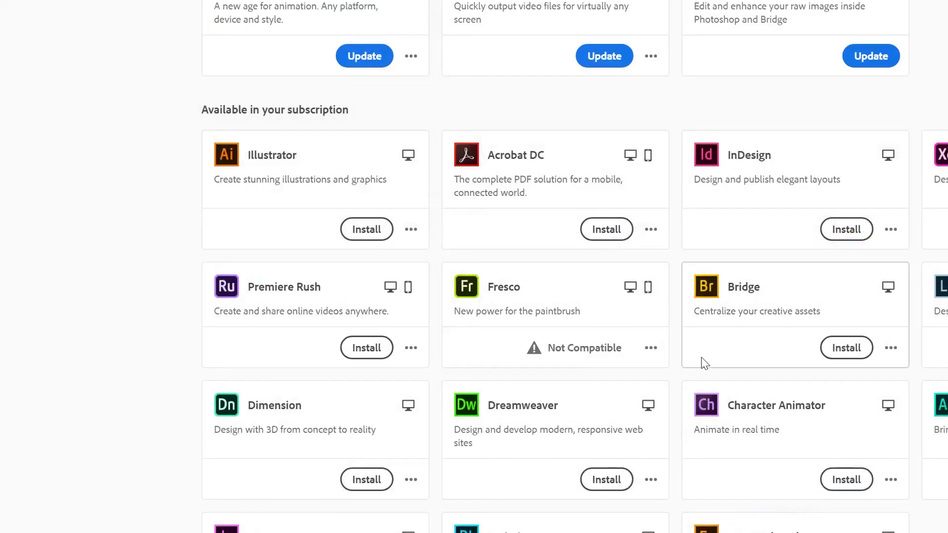
{"action": "scroll", "coordinate": [555, 296], "scroll_direction": "up", "scroll_amount": 3}
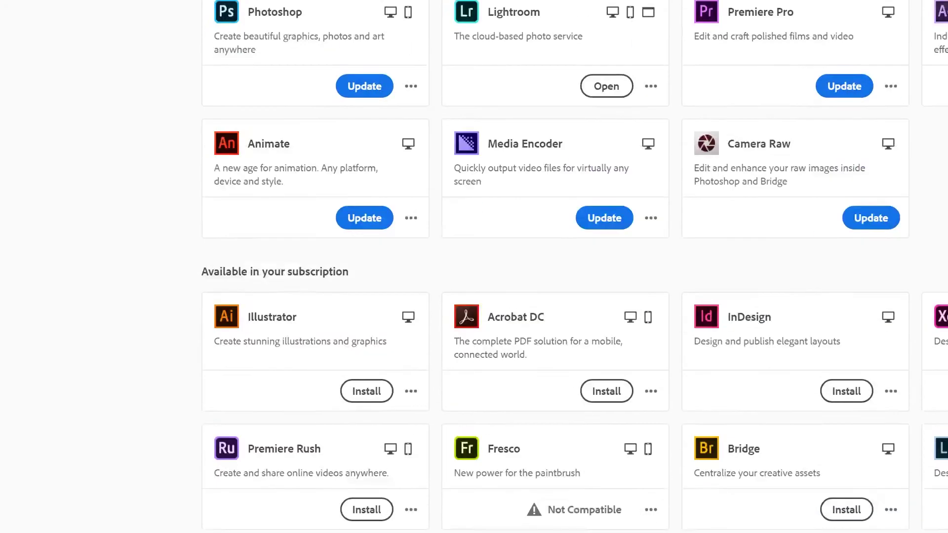
{"action": "scroll", "coordinate": [556, 297], "scroll_direction": "up", "scroll_amount": 2}
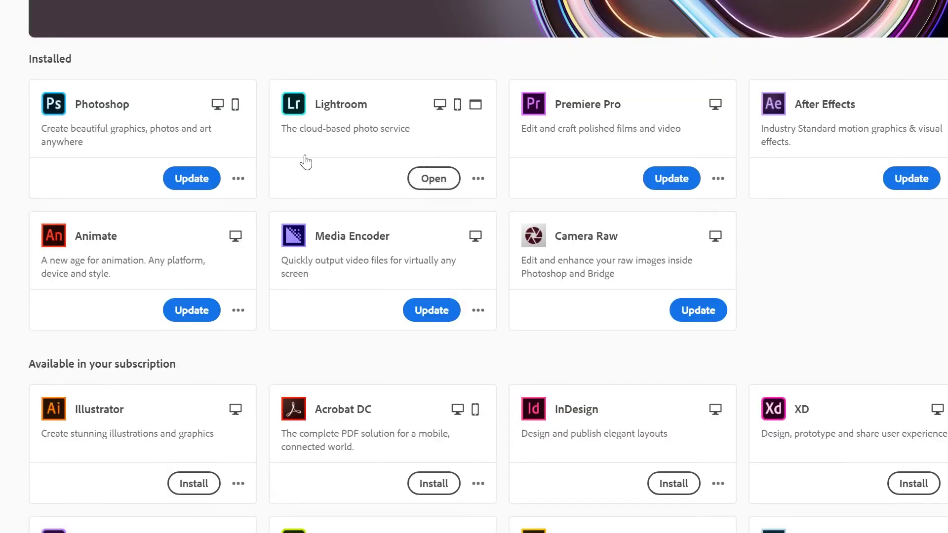
{"action": "left_click", "coordinate": [433, 188]}
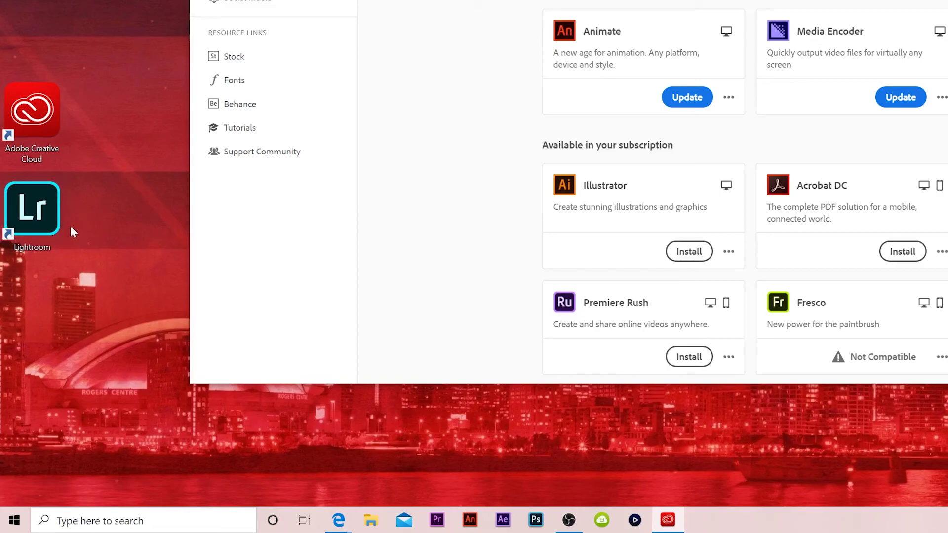
{"action": "left_click_drag", "start_coordinate": [33, 209], "coordinate": [741, 515]}
Launch Photoshop from its taskbar icon.
{"action": "left_click", "coordinate": [535, 522]}
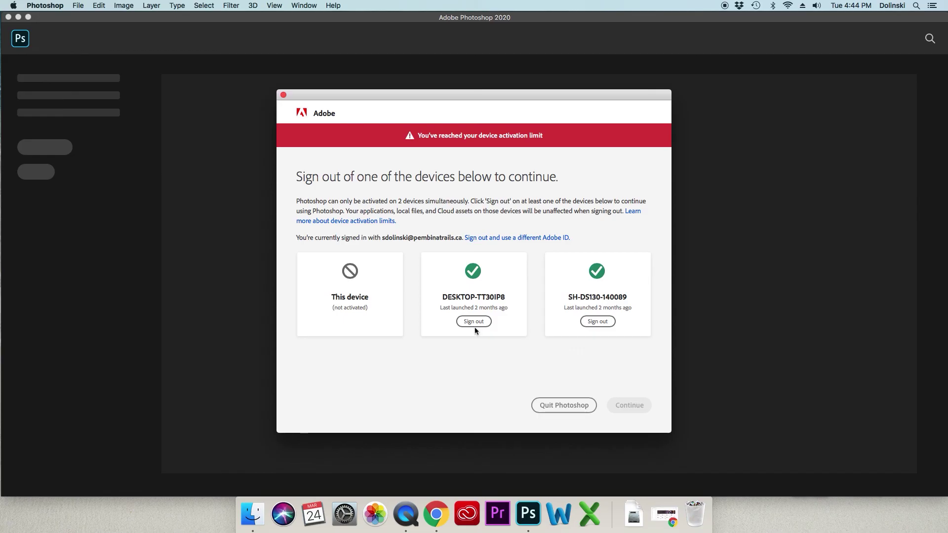
Sign out device SH-DS130-140089 and continue into Photoshop.
{"action": "left_click", "coordinate": [597, 326]}
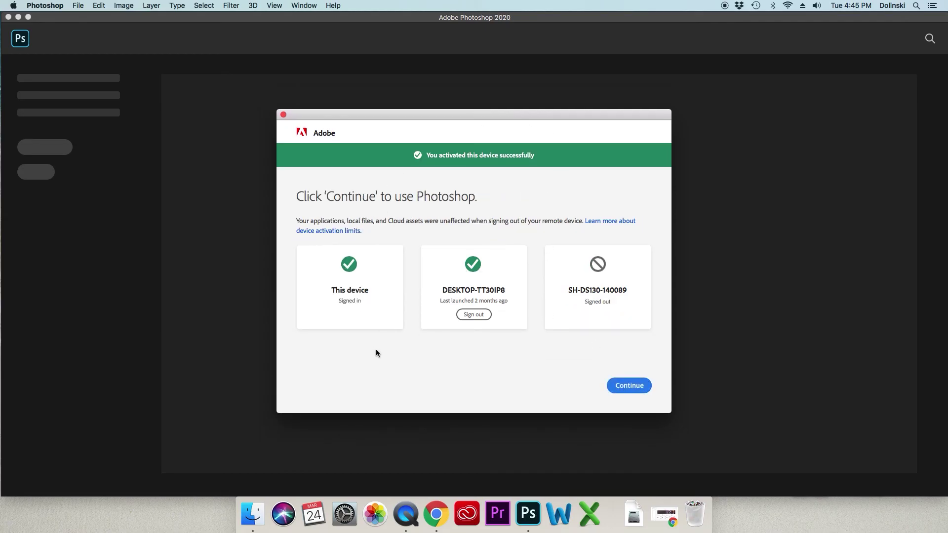
{"action": "left_click", "coordinate": [631, 390]}
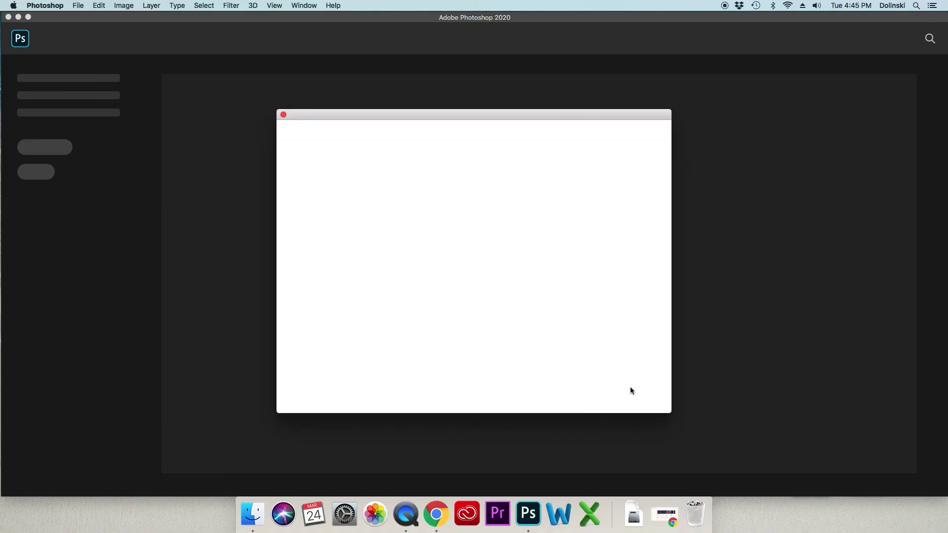